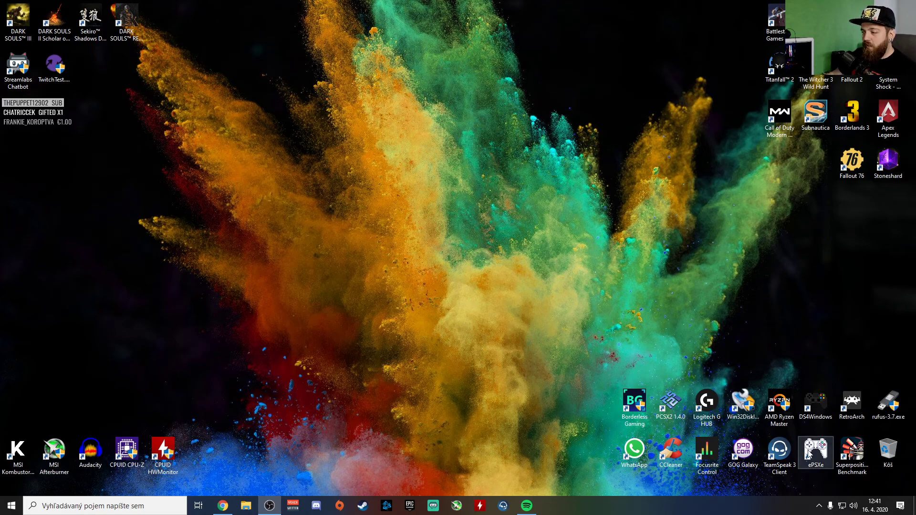
# Open GeForce Experience and show the details of Fallout 76
pyautogui.click(819, 505)
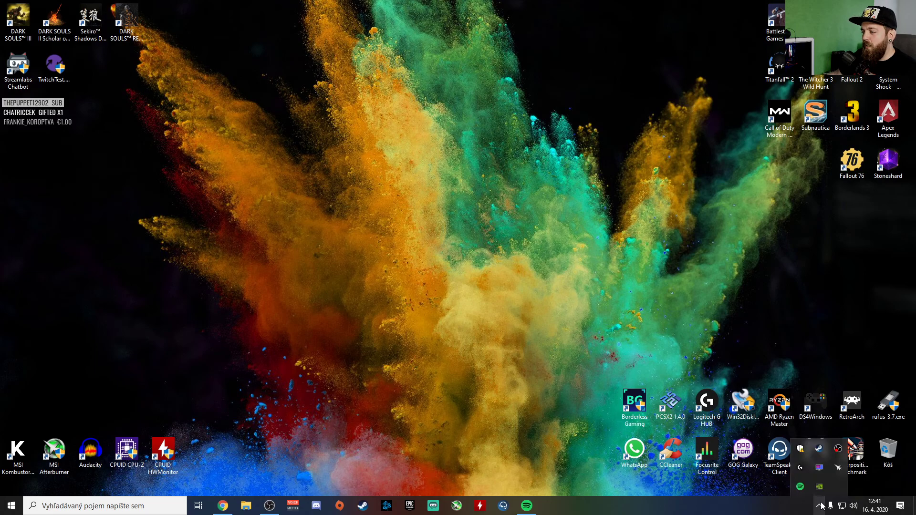
pyautogui.rightClick(820, 489)
pyautogui.click(855, 470)
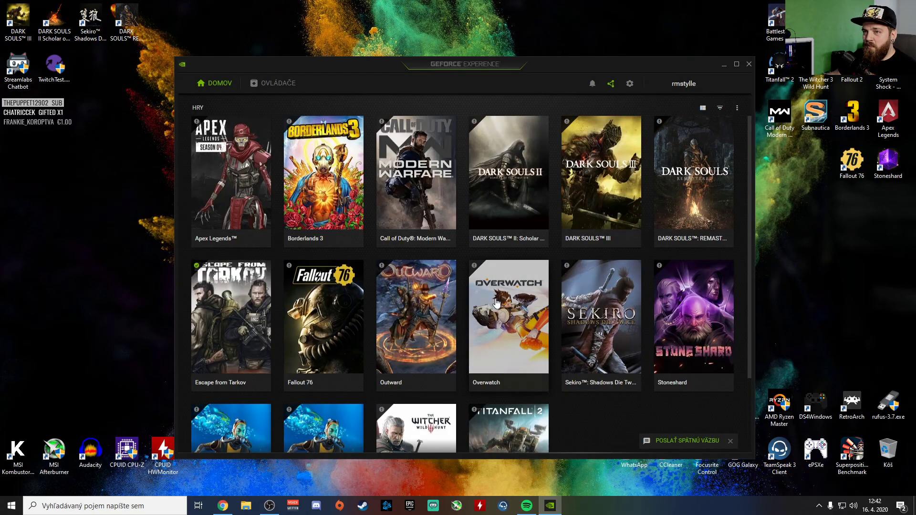
pyautogui.moveTo(329, 358)
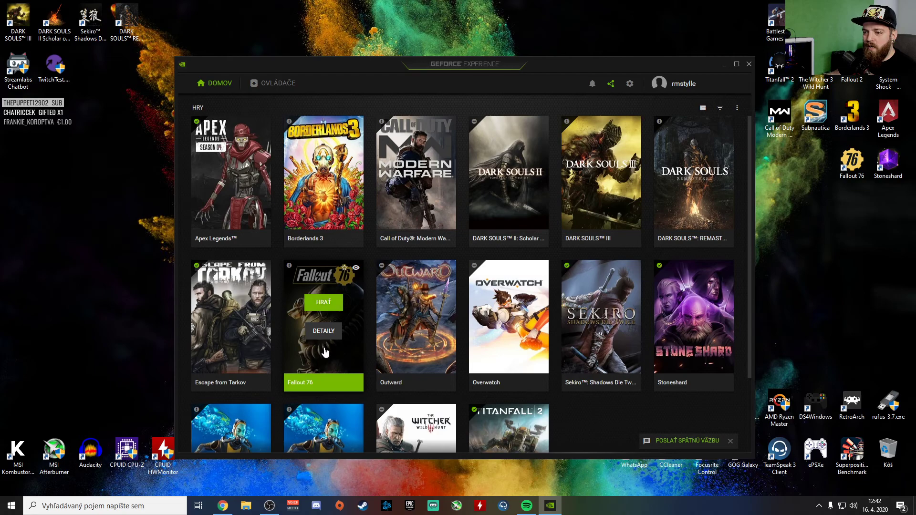
pyautogui.click(323, 352)
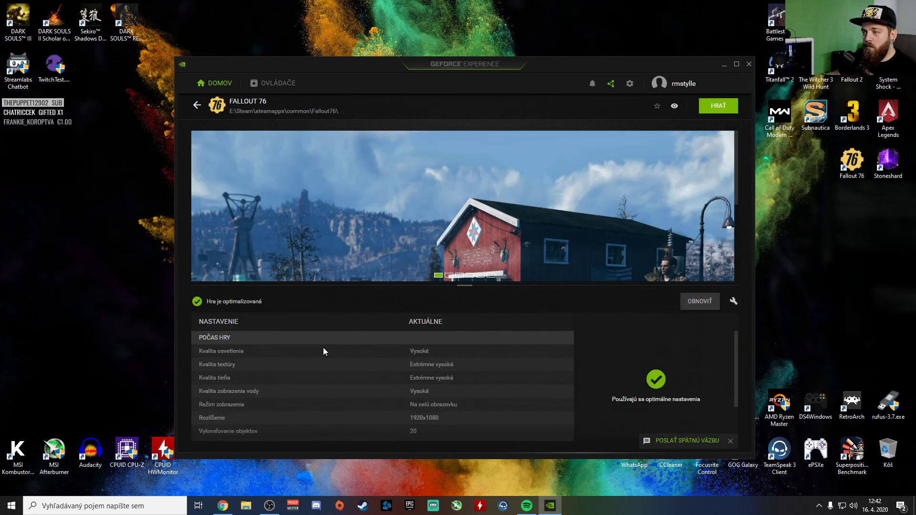
# Restore Fallout 76's previous graphics settings and reapply the optimal ones
pyautogui.click(695, 302)
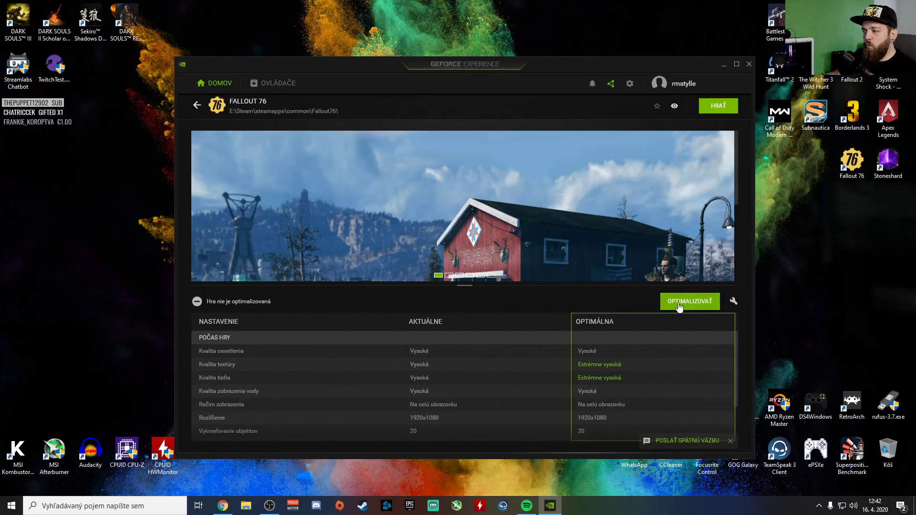
pyautogui.click(691, 302)
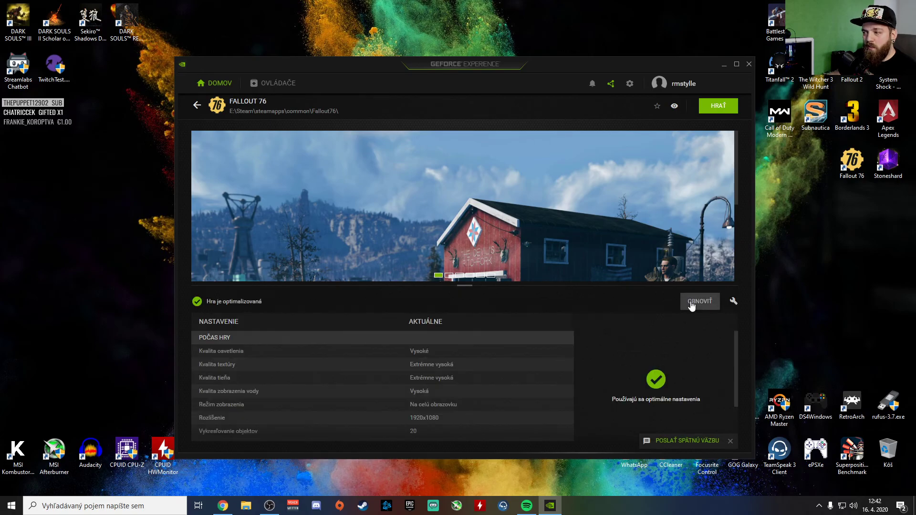
pyautogui.scroll(-2, 708, 373)
# Apply custom Fallout 76 settings with the optimisation level lowered to just above midway between performance and quality, and close GeForce Experience
pyautogui.click(734, 302)
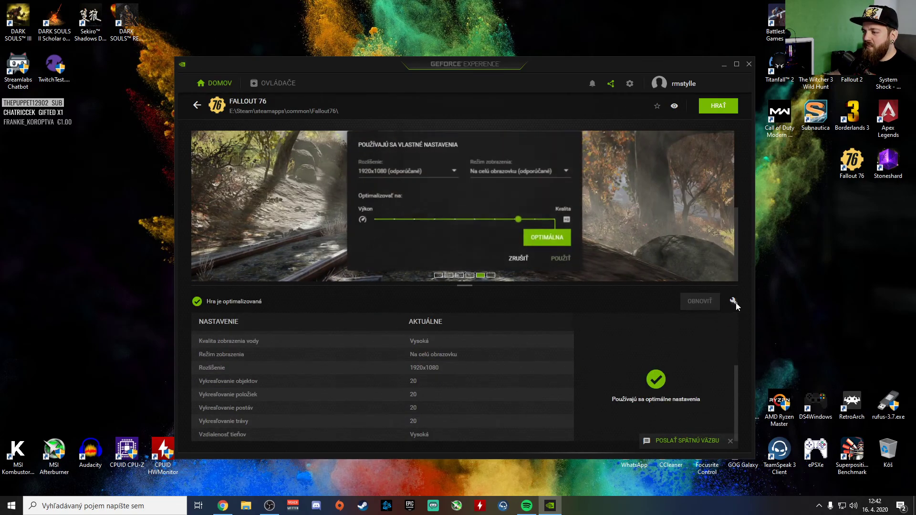
pyautogui.moveTo(558, 219); pyautogui.dragTo(577, 228)
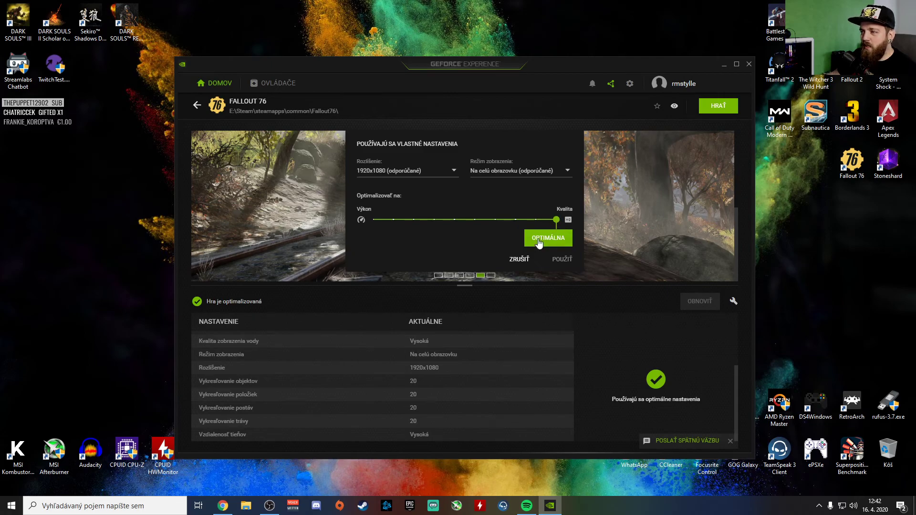
pyautogui.moveTo(558, 220); pyautogui.dragTo(476, 221)
pyautogui.click(562, 260)
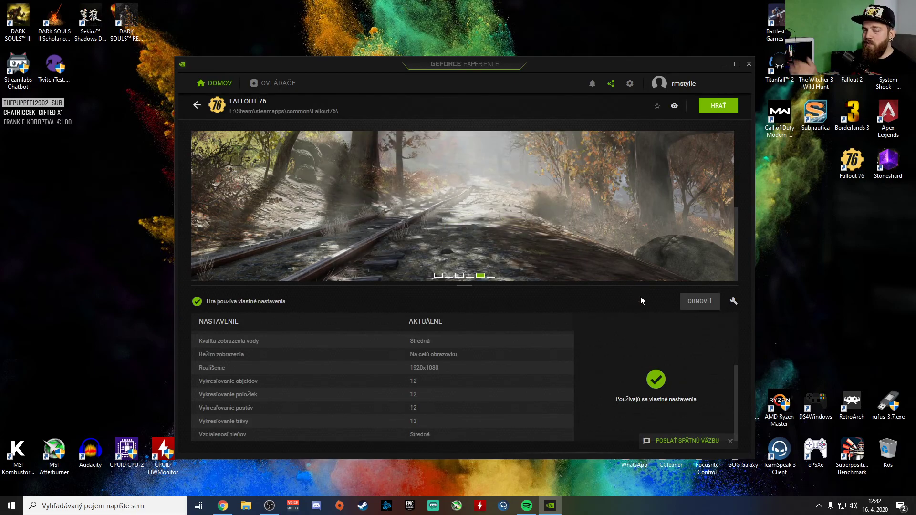
pyautogui.click(749, 64)
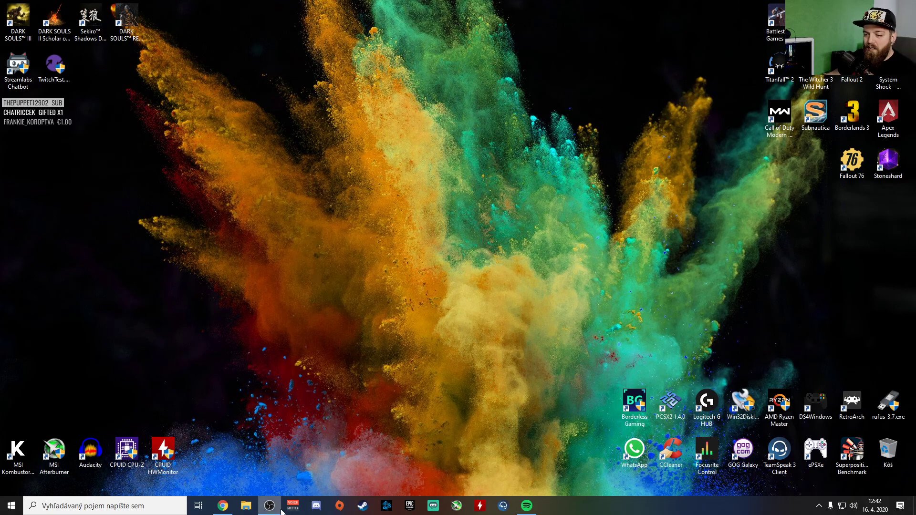
# Open Fallout76Prefs.ini from the Documents > My Games > Fallout 76 folder in Notepad
pyautogui.click(249, 509)
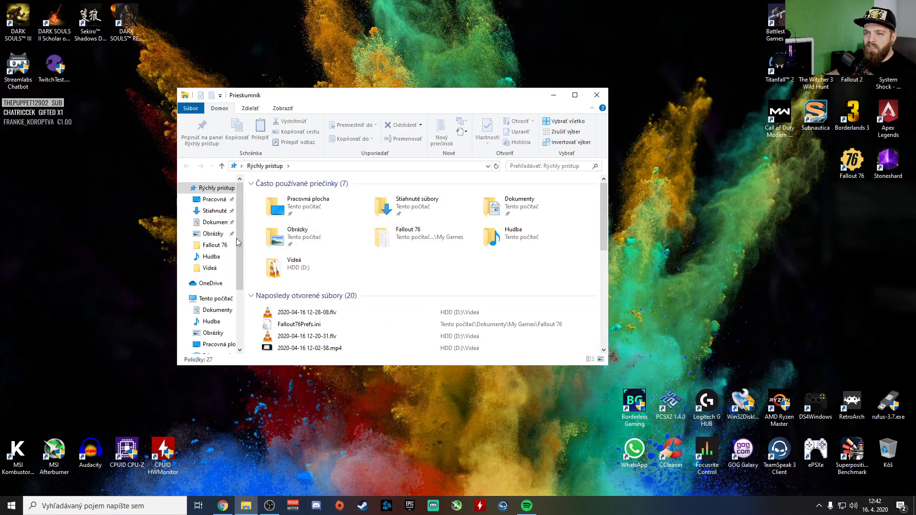
pyautogui.click(213, 225)
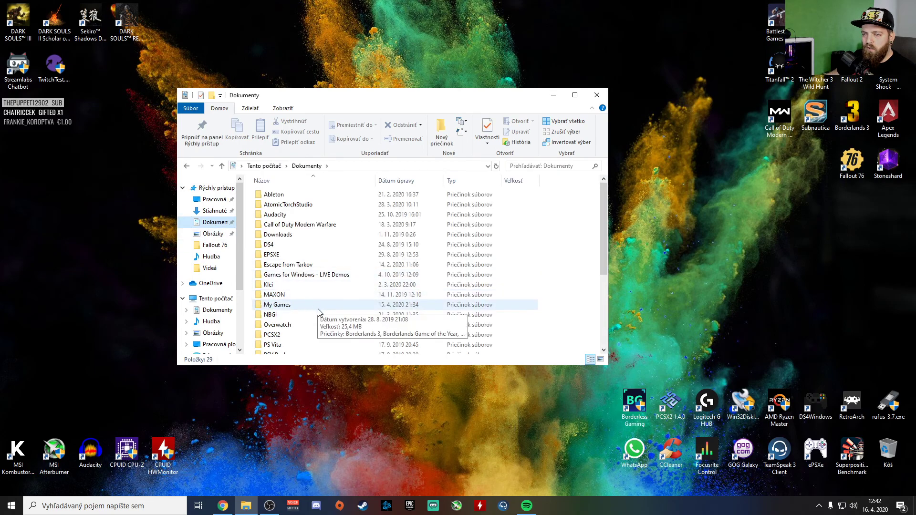
pyautogui.doubleClick(292, 312)
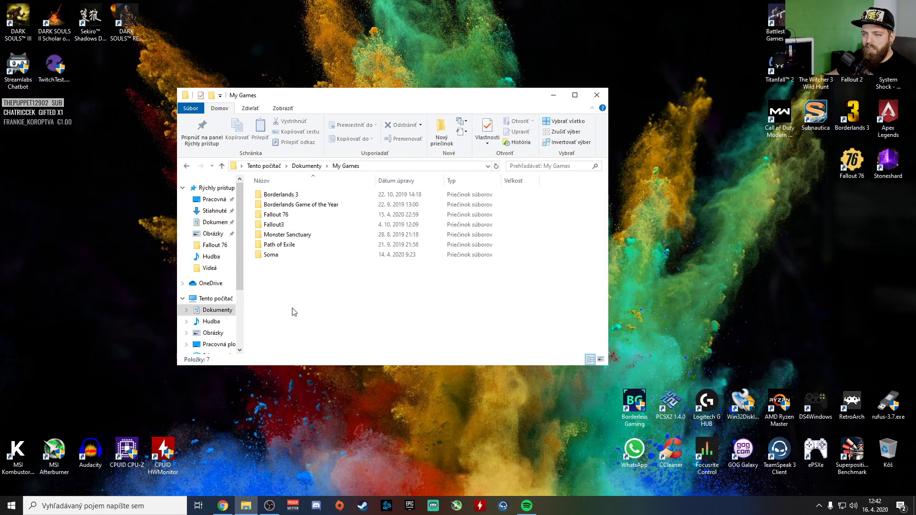
pyautogui.doubleClick(282, 214)
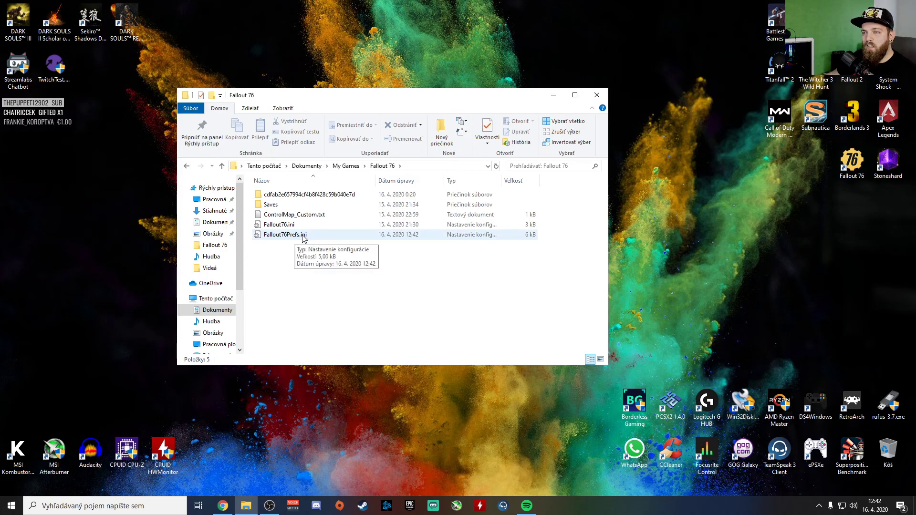
pyautogui.rightClick(304, 237)
pyautogui.moveTo(387, 316)
pyautogui.click(501, 322)
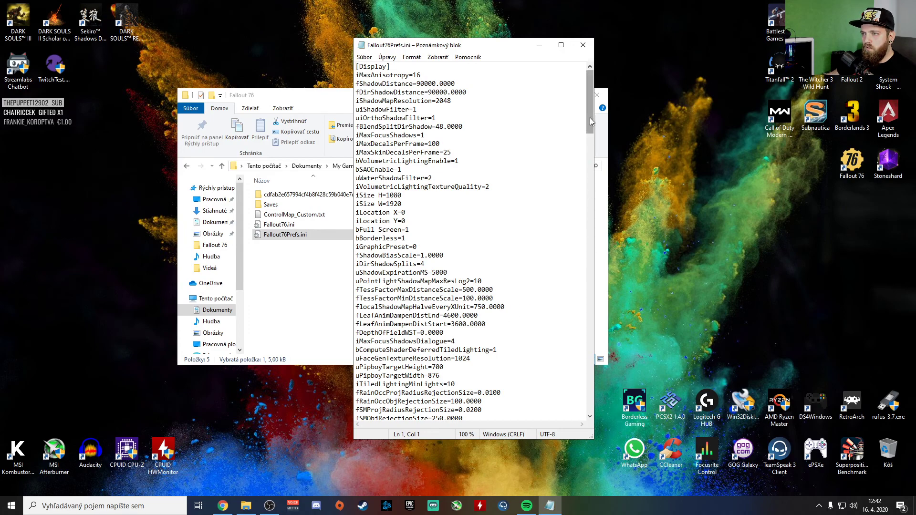
# Find the iPresentInterval line by searching for "ipr", select its value, and close the file and its folder
pyautogui.hotkey('ctrl', 'f')
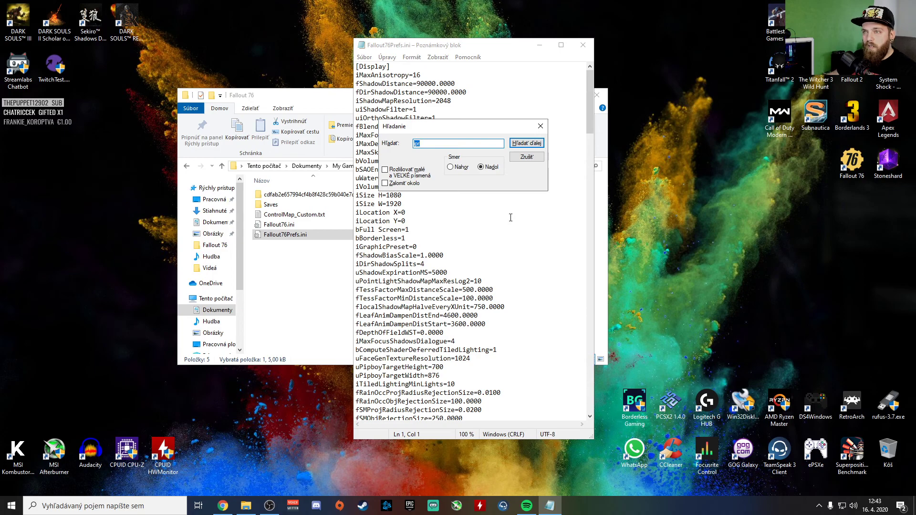
pyautogui.click(417, 144)
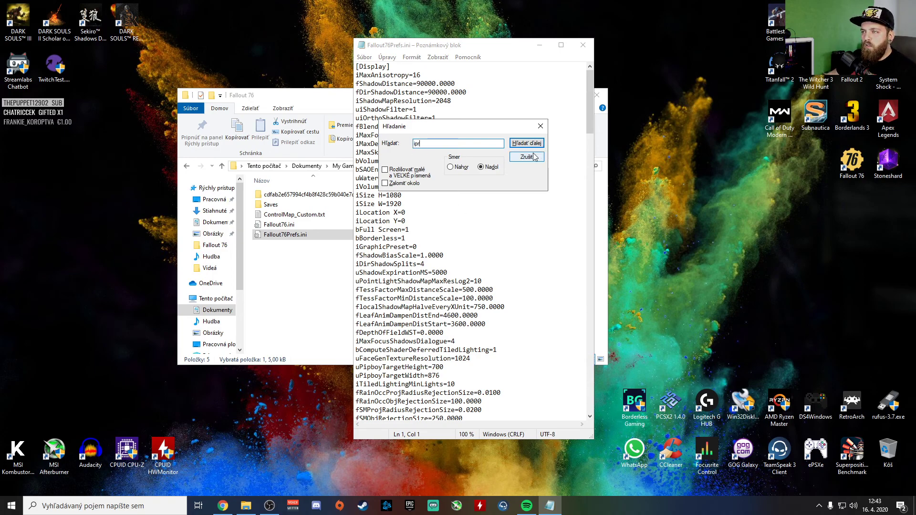
pyautogui.press('Return')
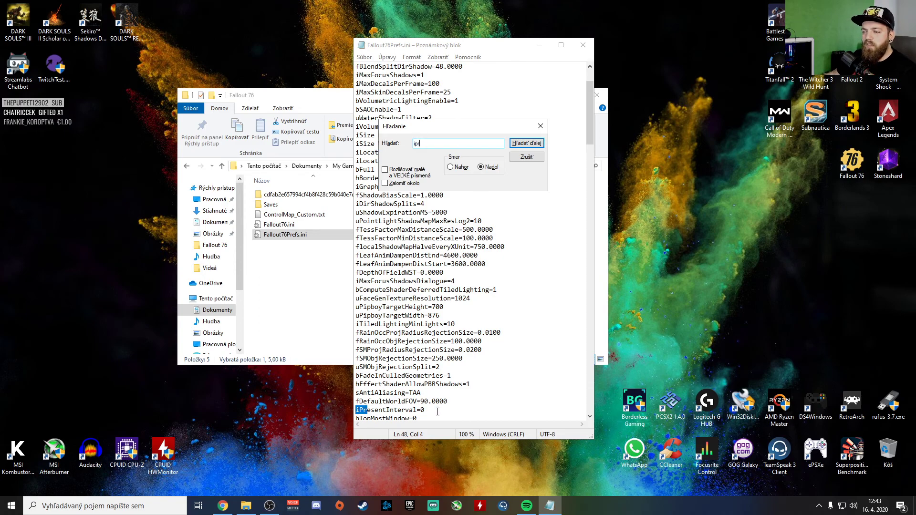
pyautogui.doubleClick(422, 410)
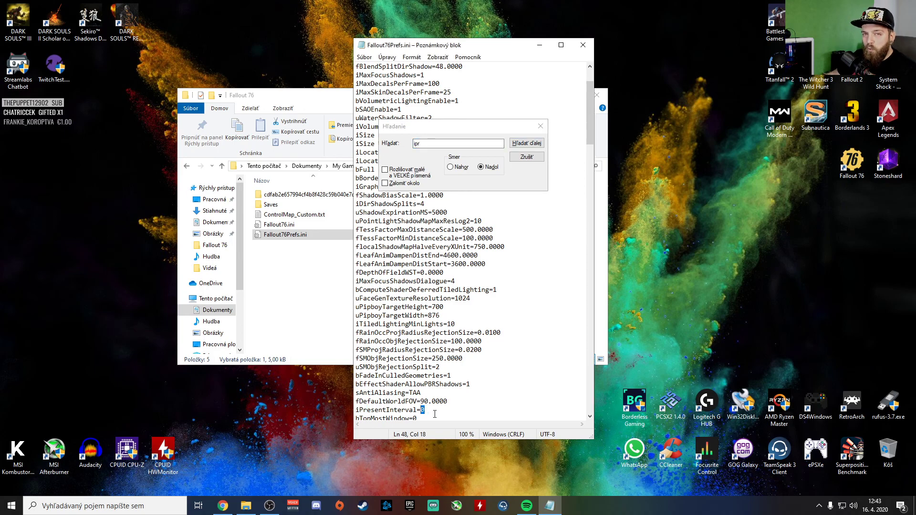
pyautogui.click(541, 126)
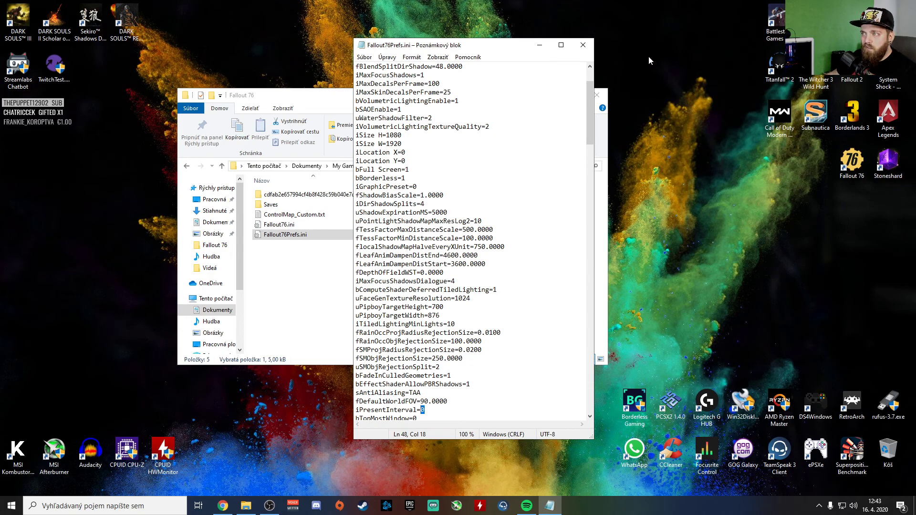
pyautogui.click(582, 45)
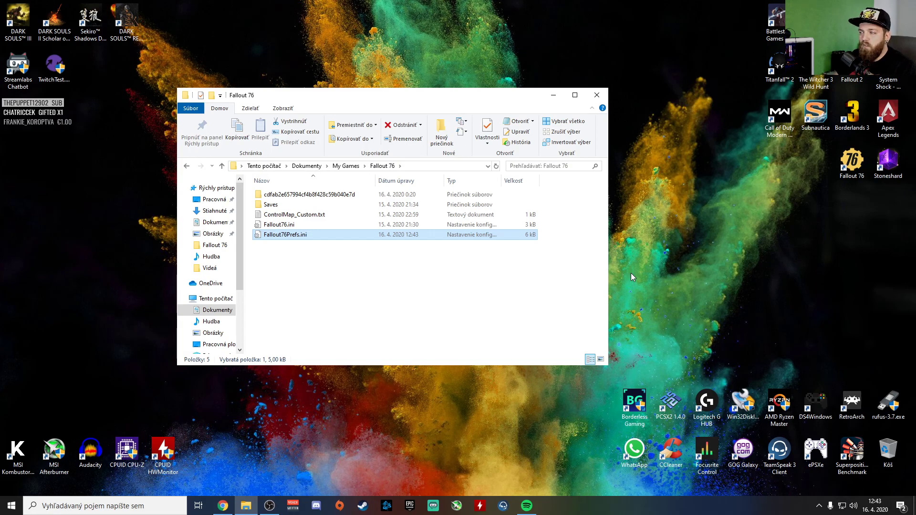
pyautogui.click(600, 95)
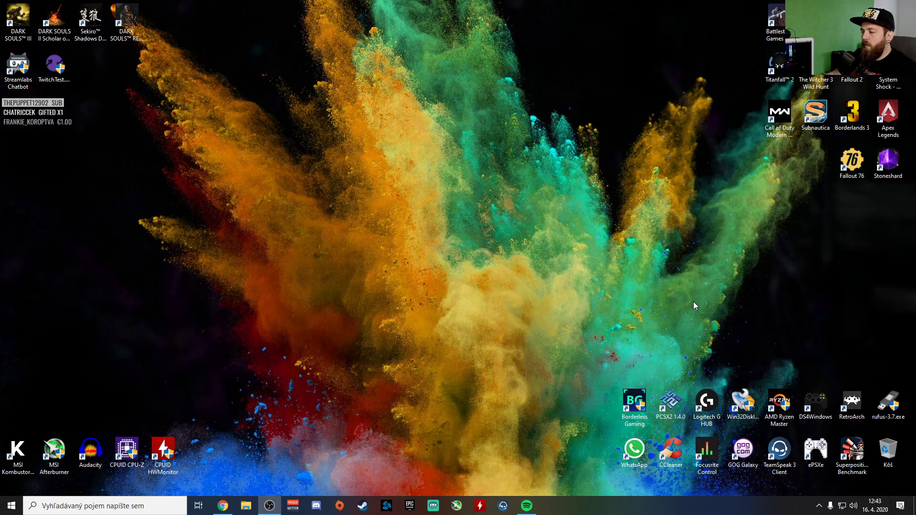
# Reopen GeForce Experience, review Fallout 76's current settings in its details, and close it
pyautogui.click(818, 506)
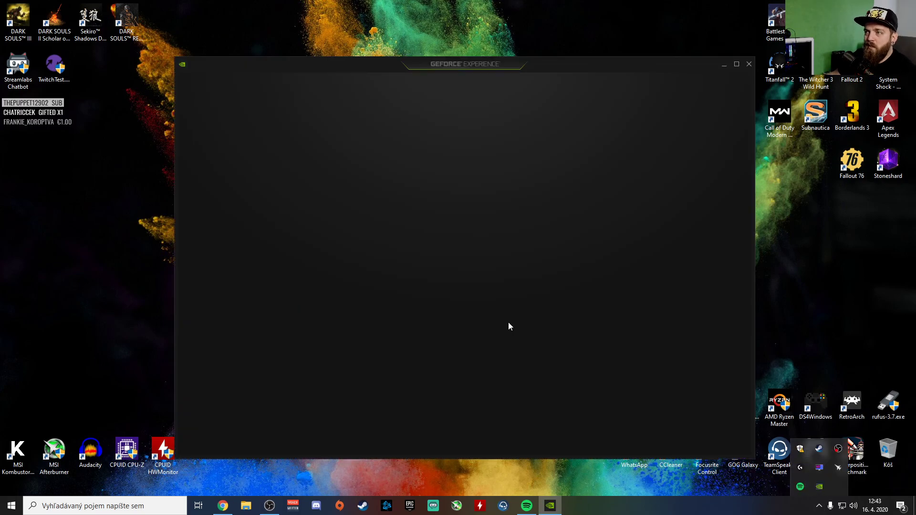
pyautogui.click(353, 365)
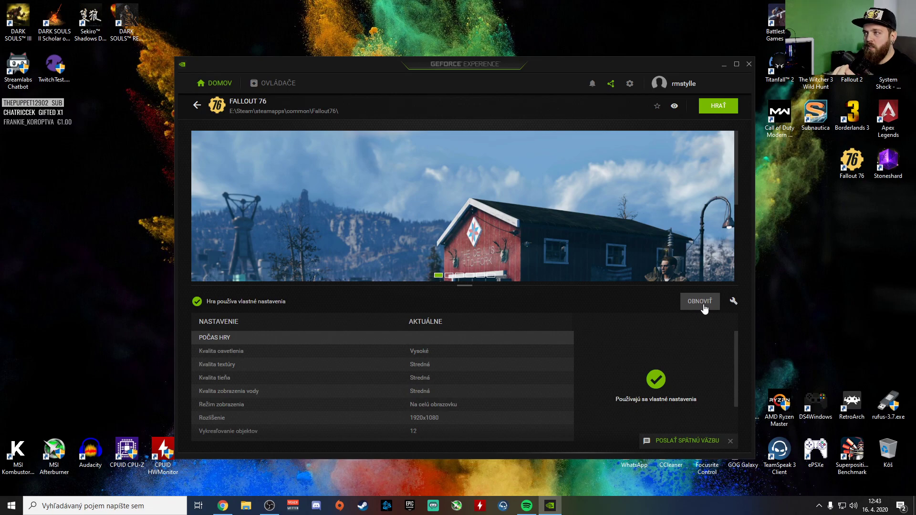
pyautogui.click(747, 64)
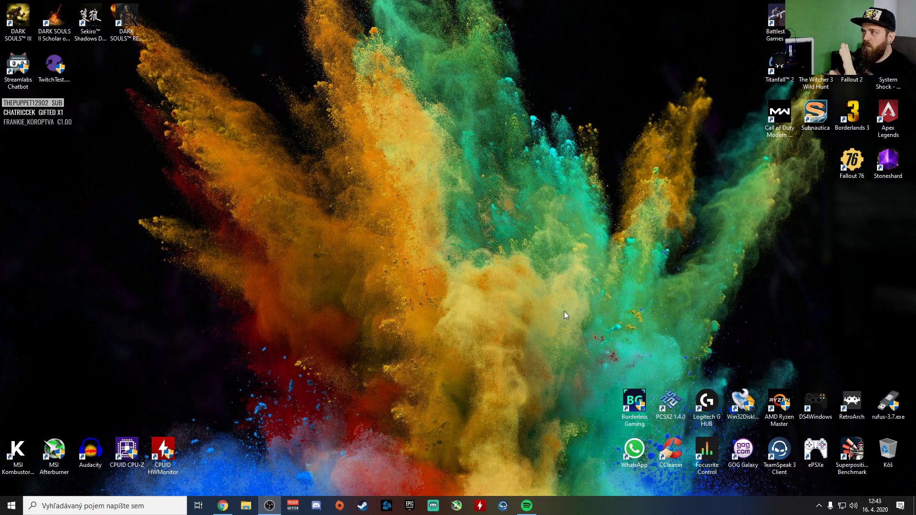
# Show the Documents folder that contains My Games in File Explorer and close it
pyautogui.click(247, 504)
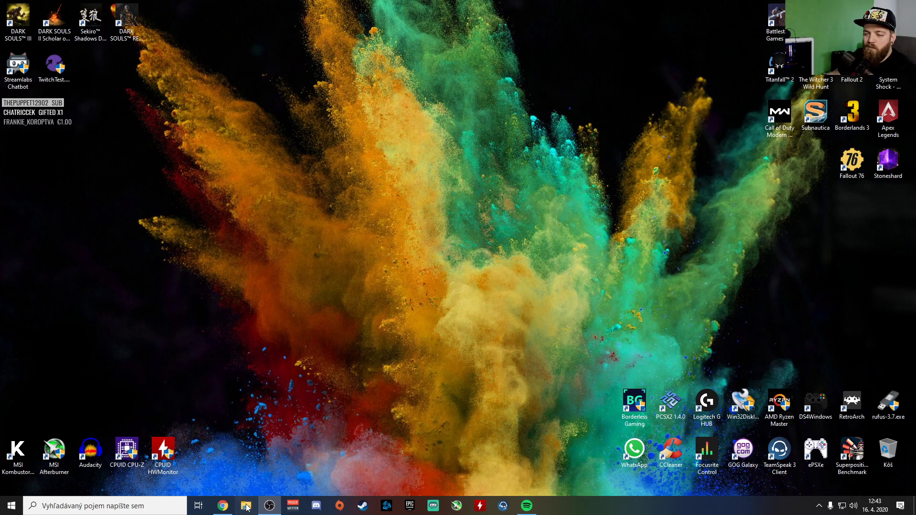
pyautogui.click(215, 210)
pyautogui.click(215, 222)
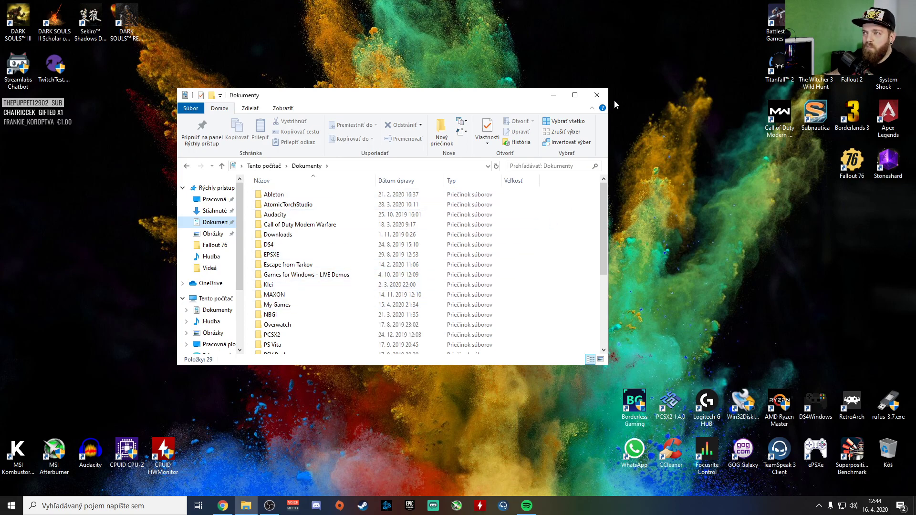
pyautogui.click(597, 95)
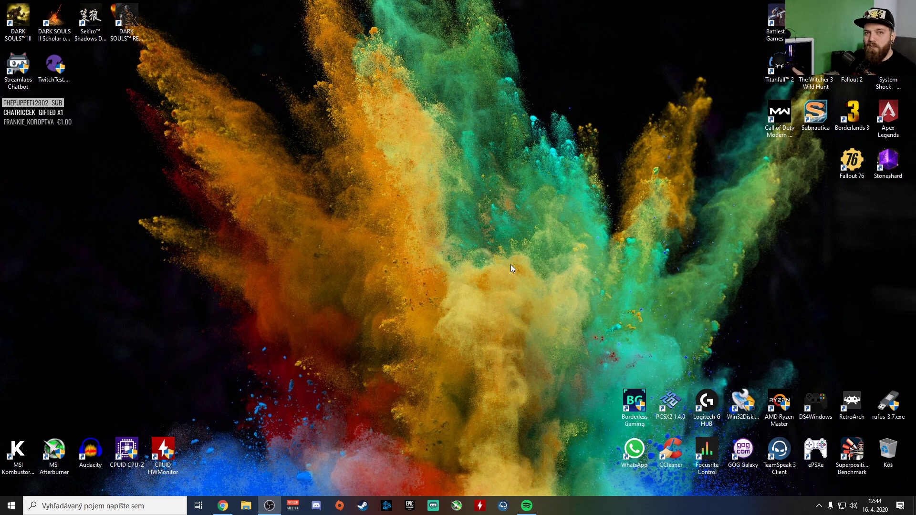
# Bring up the game library in GeForce Experience once more and close it
pyautogui.click(819, 507)
pyautogui.rightClick(820, 490)
pyautogui.click(856, 469)
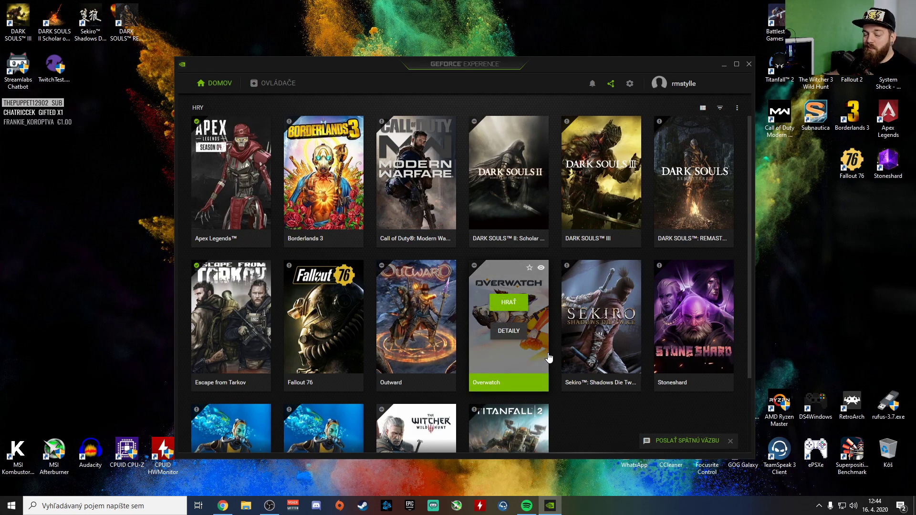
pyautogui.click(749, 64)
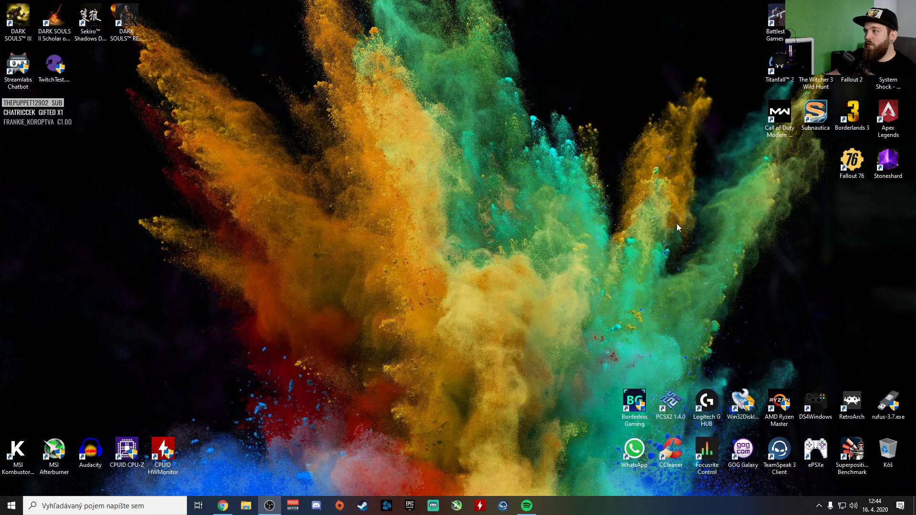